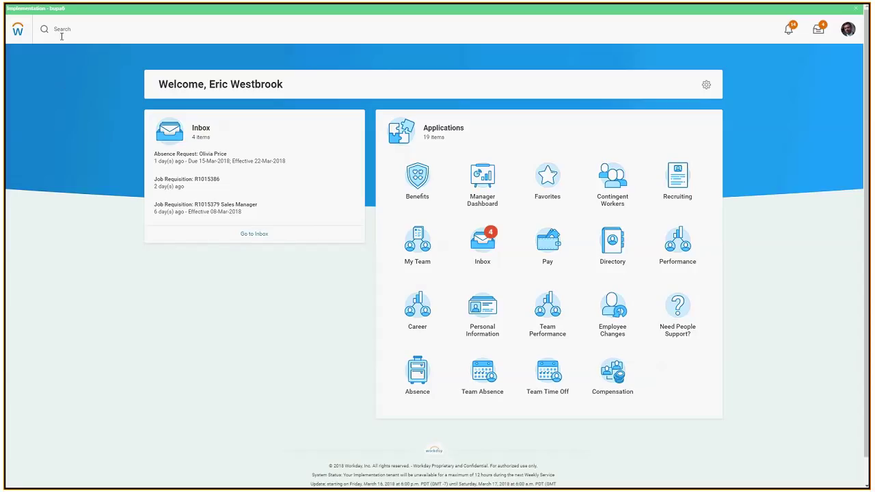
- Search for employees by a common first name, dismiss the suggestions and clear the search text
click(62, 32)
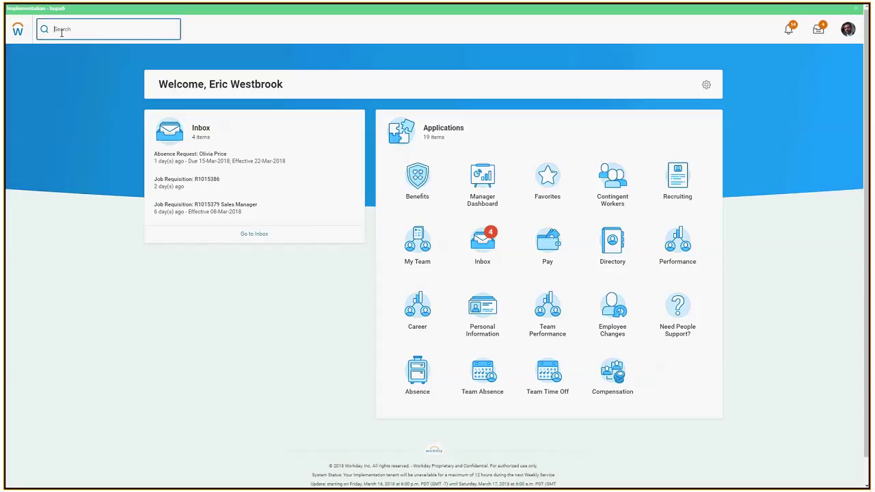
text(John)
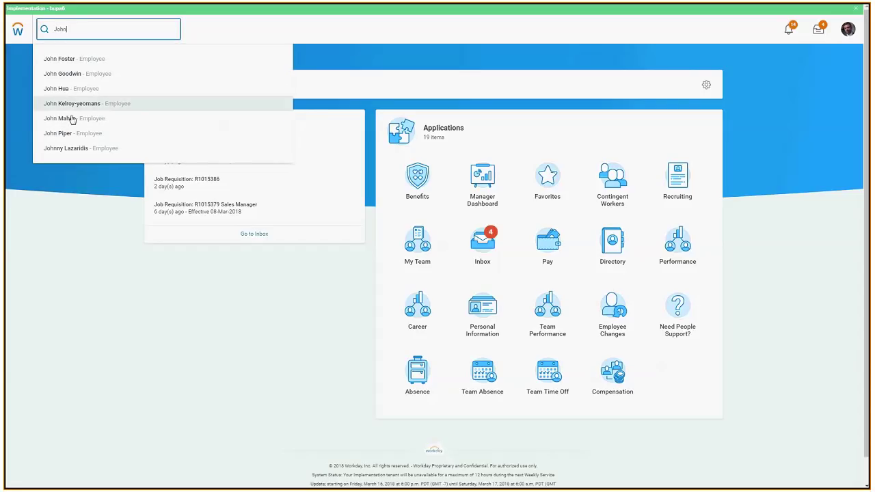
click(80, 248)
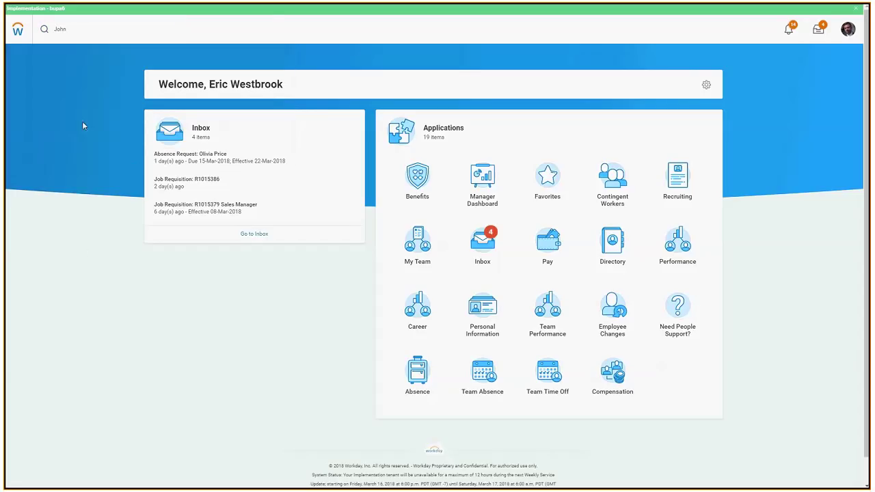
click(77, 28)
key(BackSpace)
key(BackSpace)
key(BackSpace)
key(BackSpace)
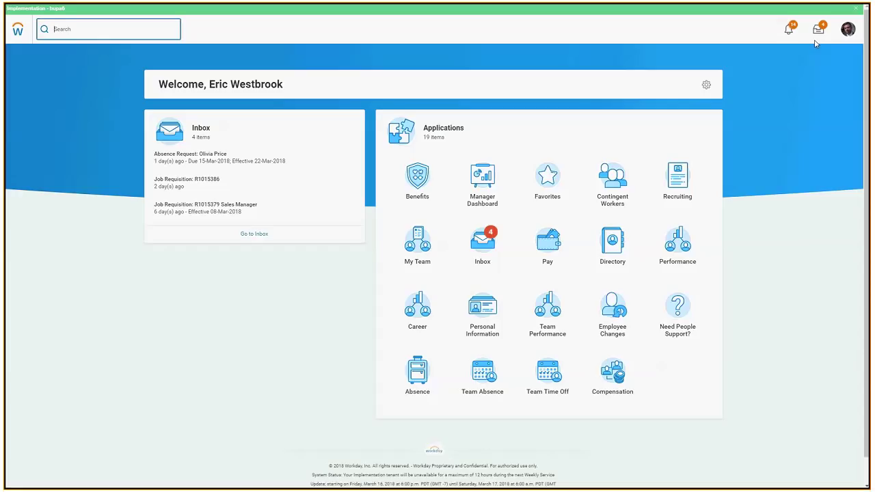
- Look over the account profile options and the Personal Information application's change and view options, and return to the home page
click(848, 29)
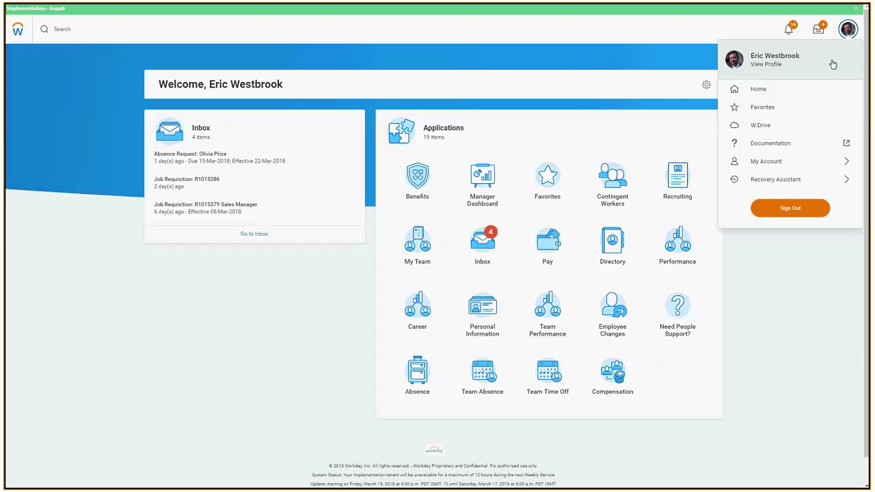
click(821, 278)
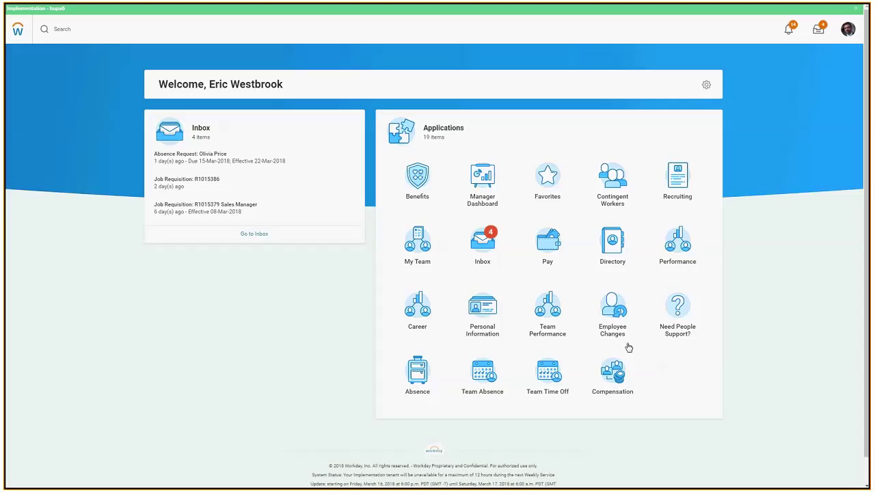
click(487, 309)
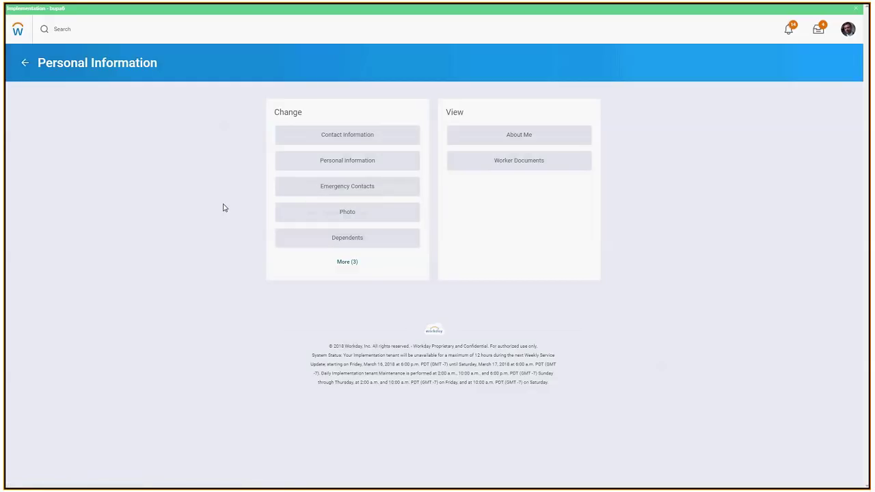
click(19, 34)
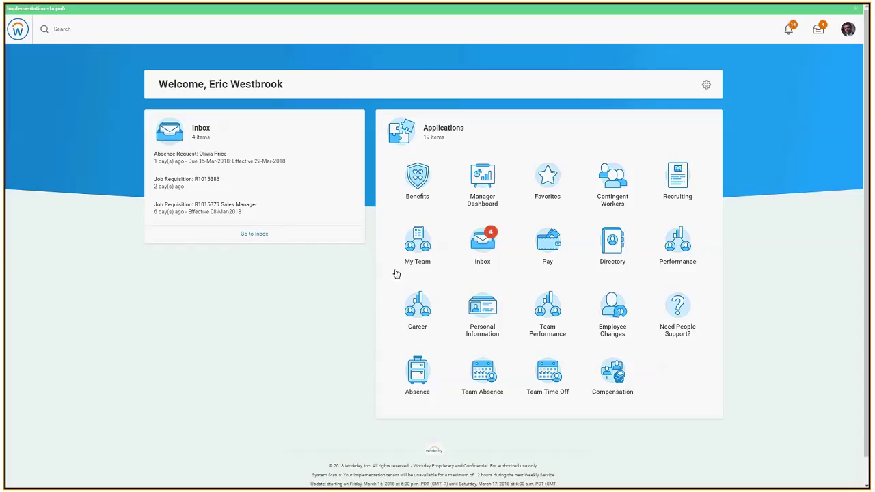
- Open the Corporate Account Manager's full worker profile from the My Org Chart view of My Team
click(415, 256)
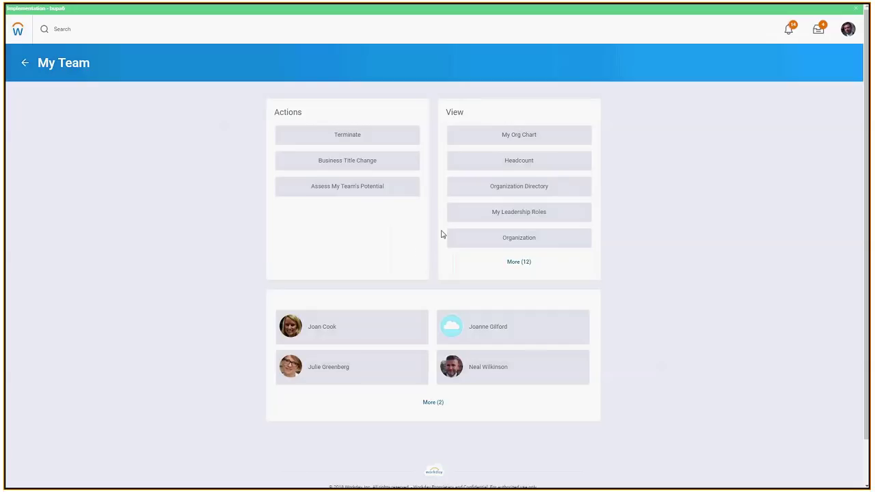
click(546, 143)
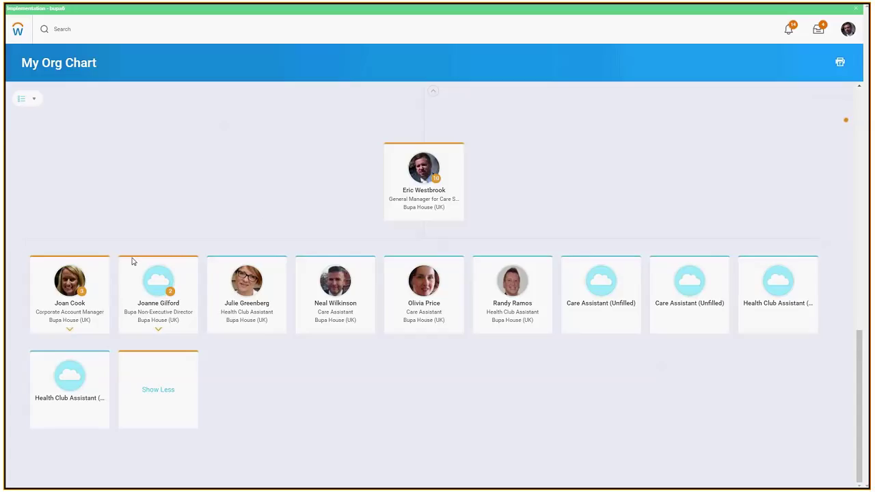
click(106, 261)
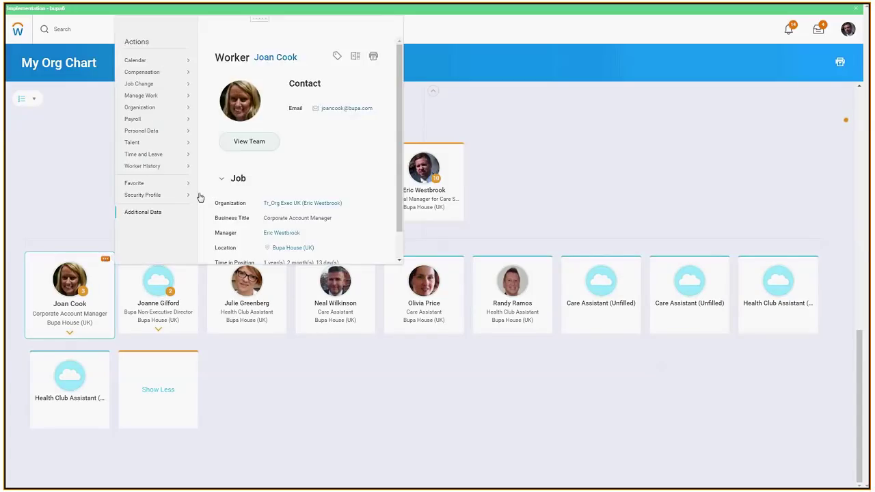
click(287, 58)
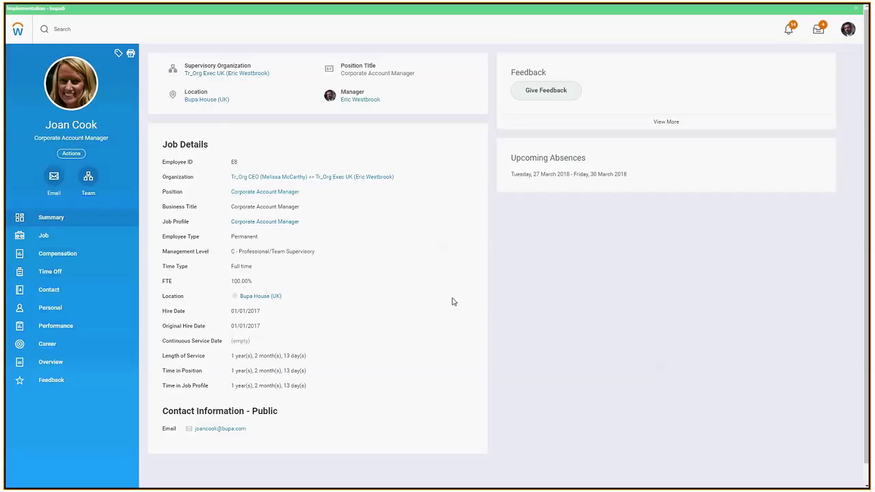
- View the Corporate Account Manager's team org chart, browse the management levels above, and return to the home page
click(90, 179)
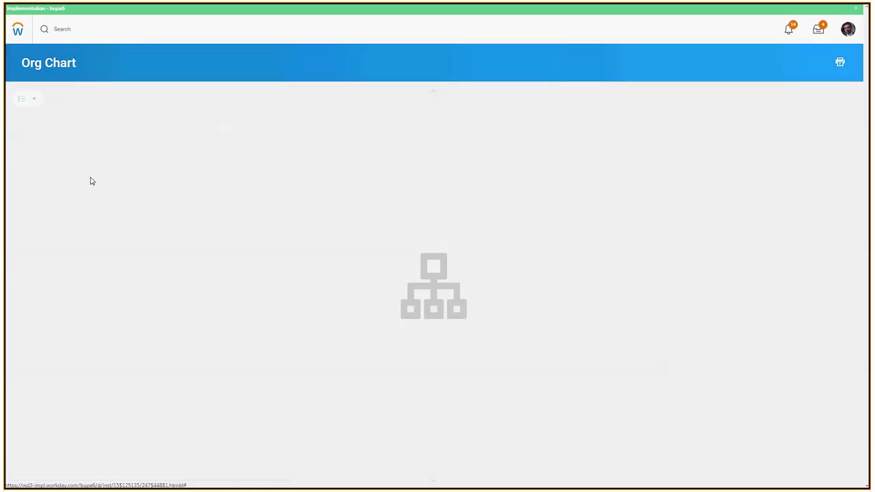
click(433, 92)
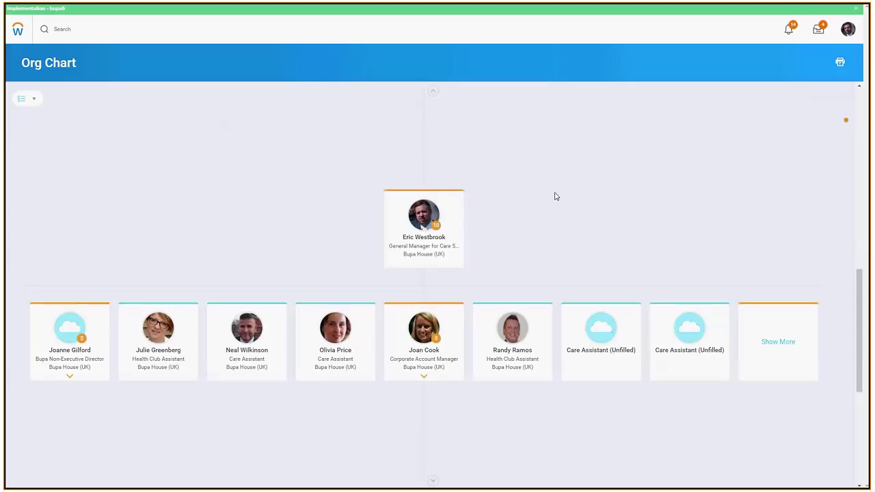
scroll(556, 197, up, 2)
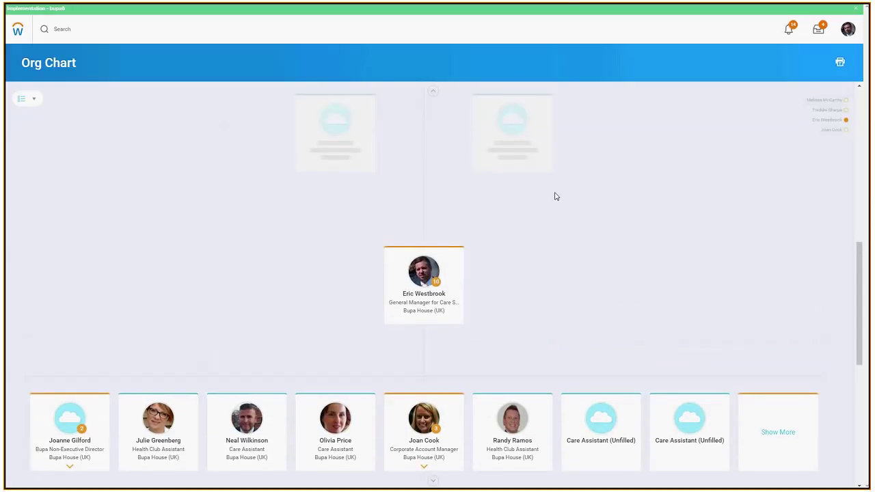
scroll(556, 196, up, 2)
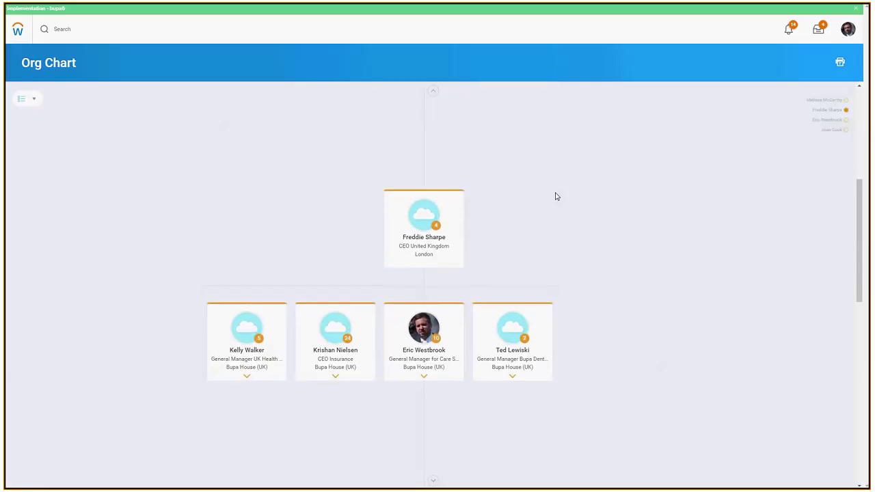
scroll(556, 197, down, 2)
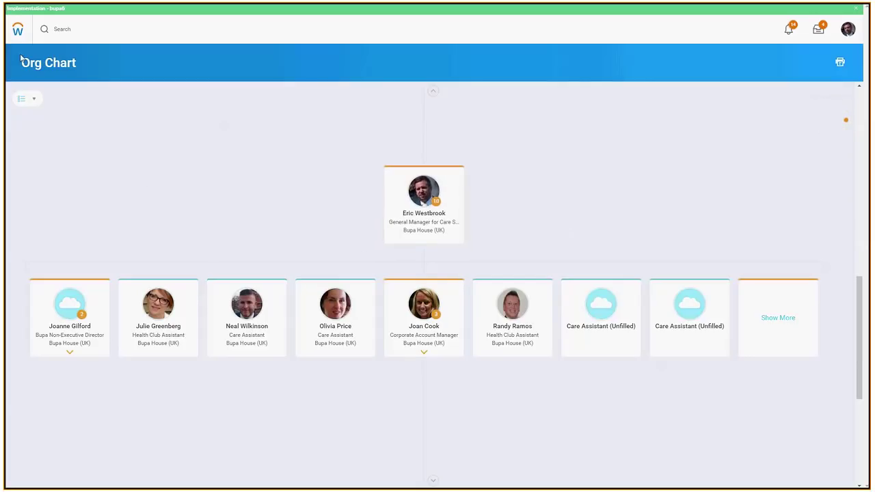
click(18, 30)
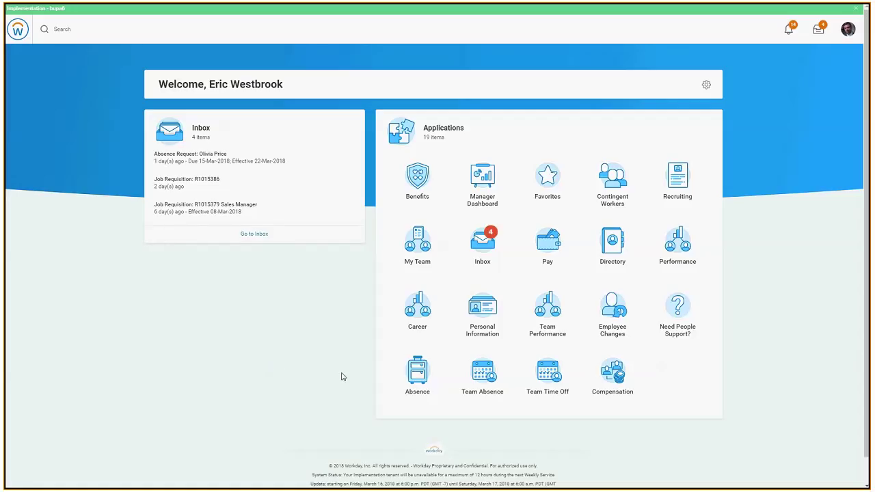
- Open the Request Absence calendar, try selecting days in early March 2018, and return to the home page
click(414, 381)
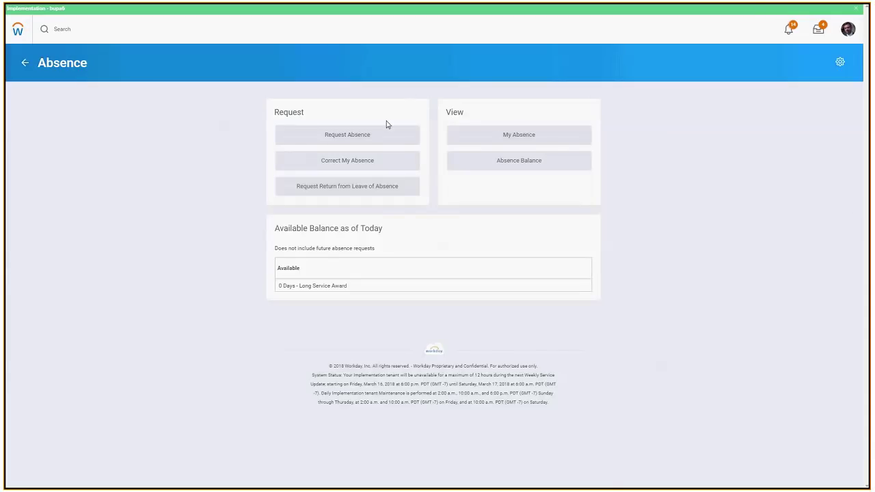
click(385, 141)
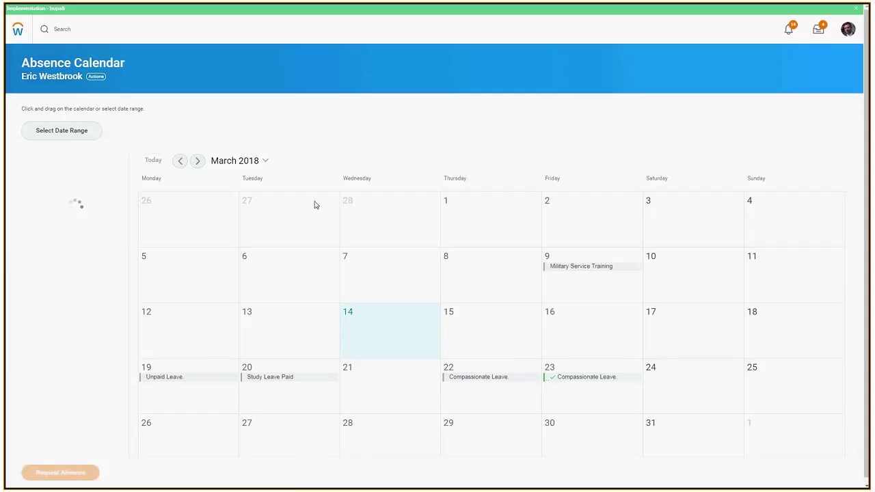
click(198, 268)
drag(259, 265, 120, 200)
click(18, 31)
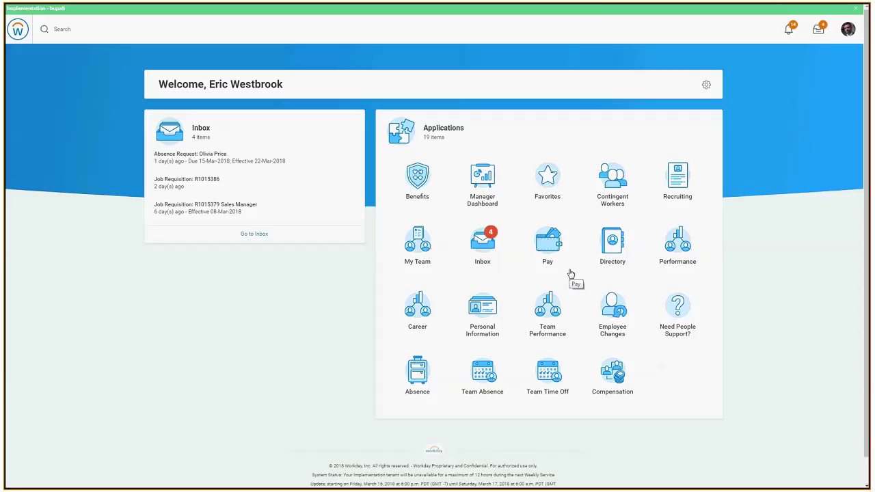
- View the Change Benefits form in the Benefits application and return to the home page without submitting it
click(417, 178)
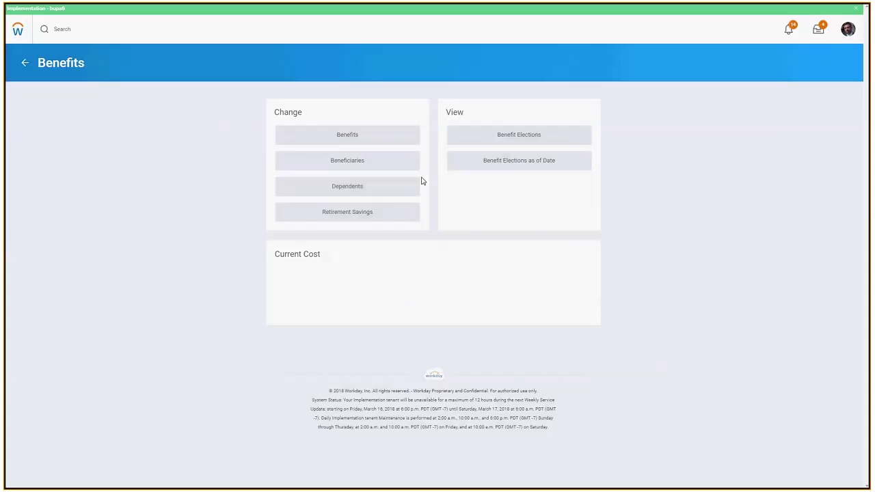
click(355, 137)
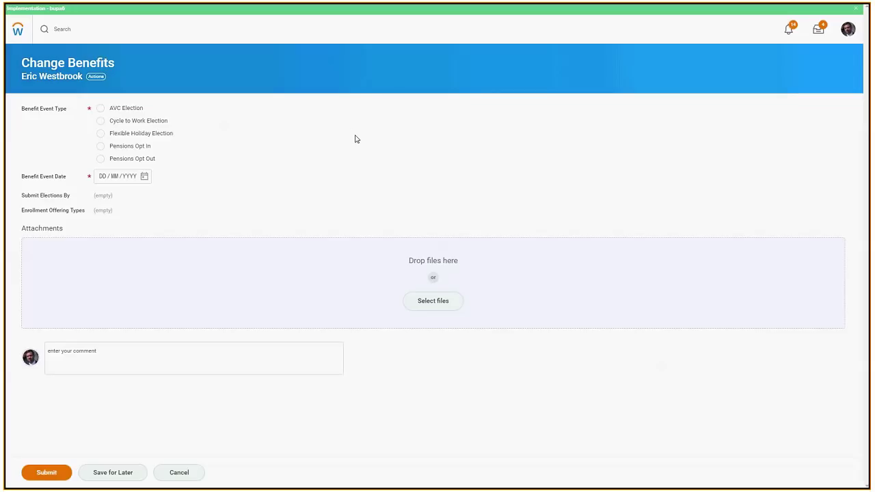
click(15, 35)
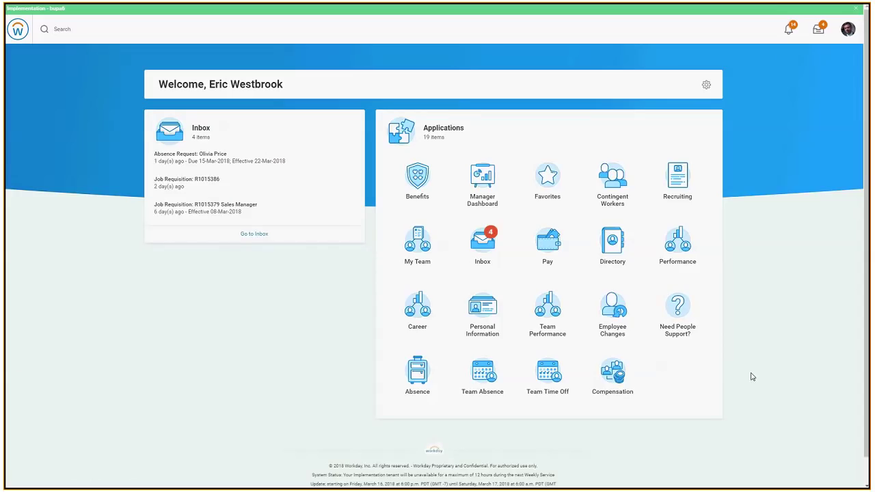
- View the individual goals in Performance and the actions offered in the Recruiting application, returning to the home page
click(678, 244)
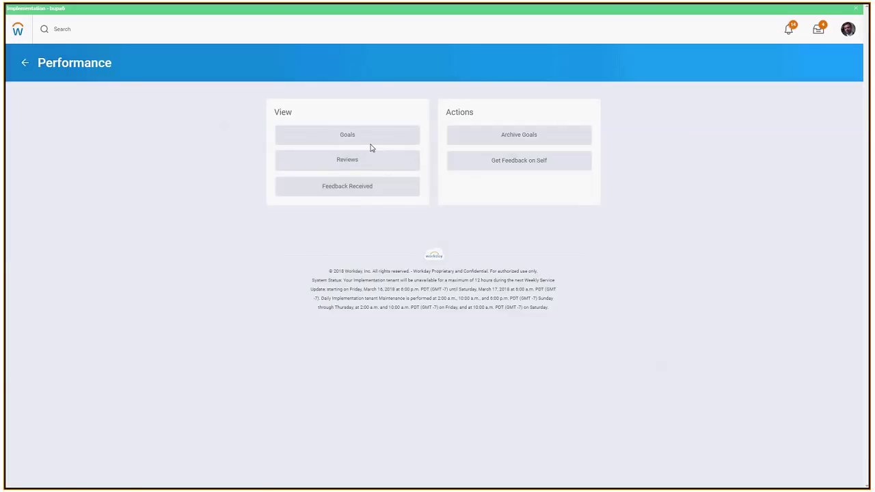
click(348, 137)
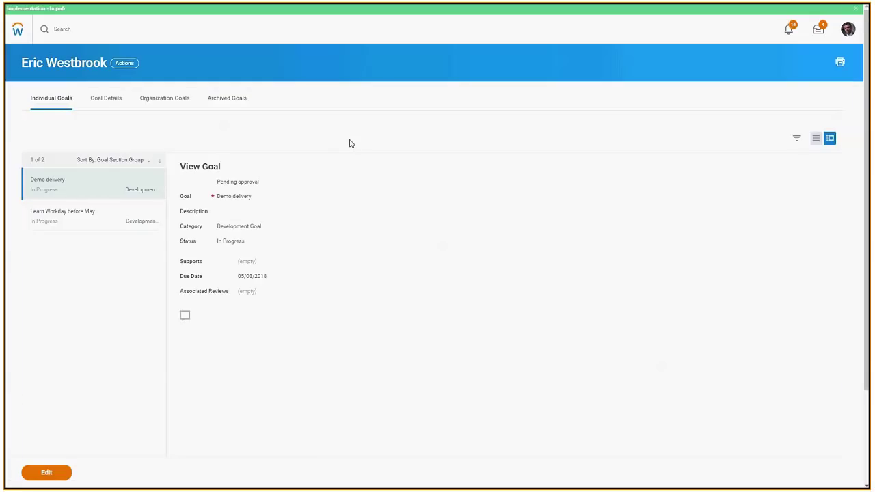
click(18, 29)
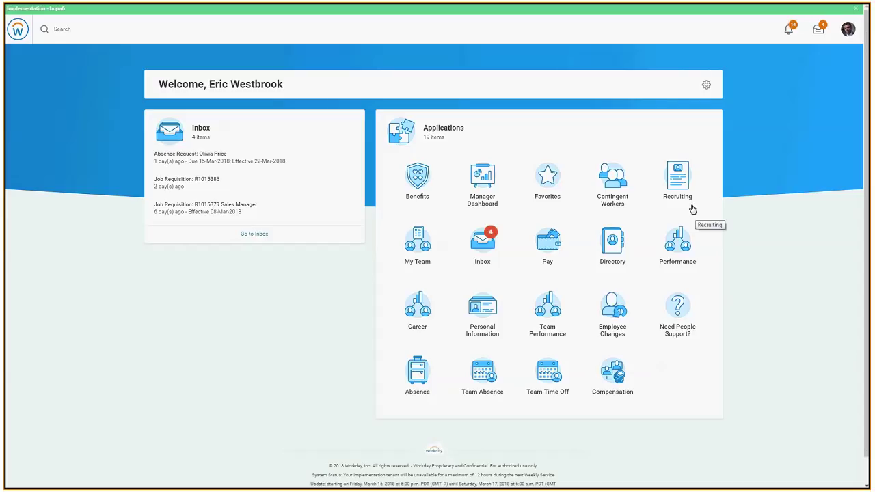
click(679, 184)
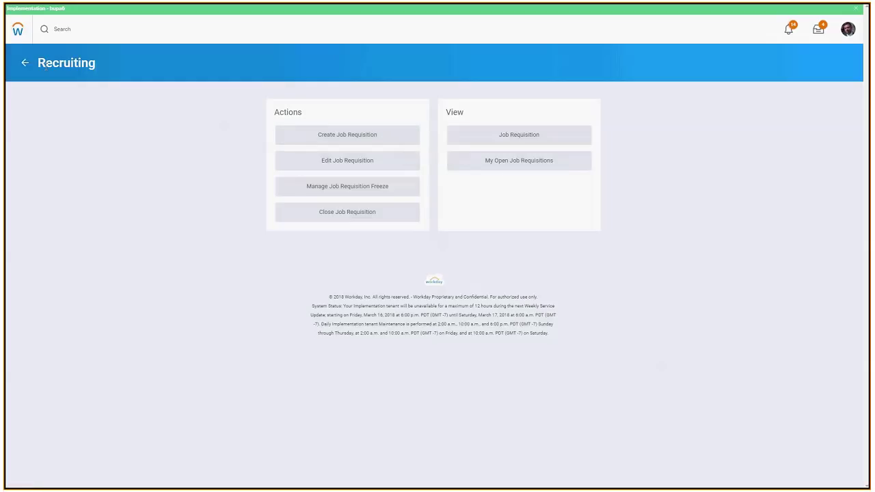
click(19, 32)
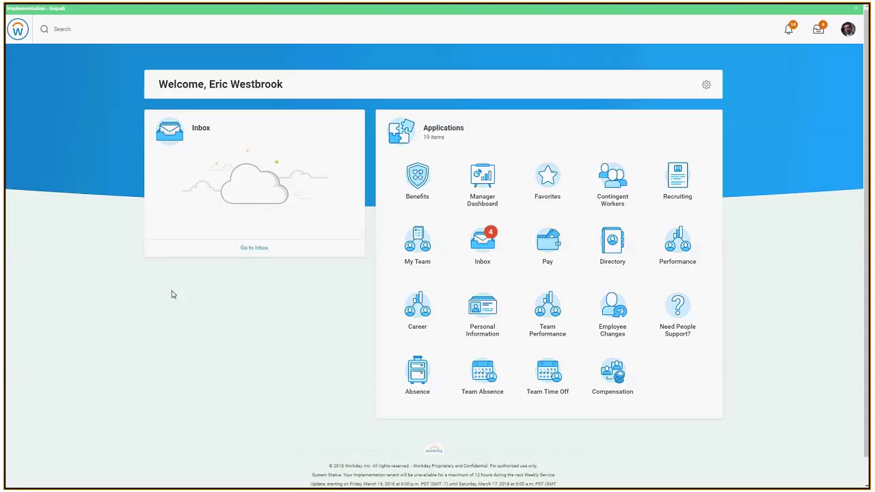